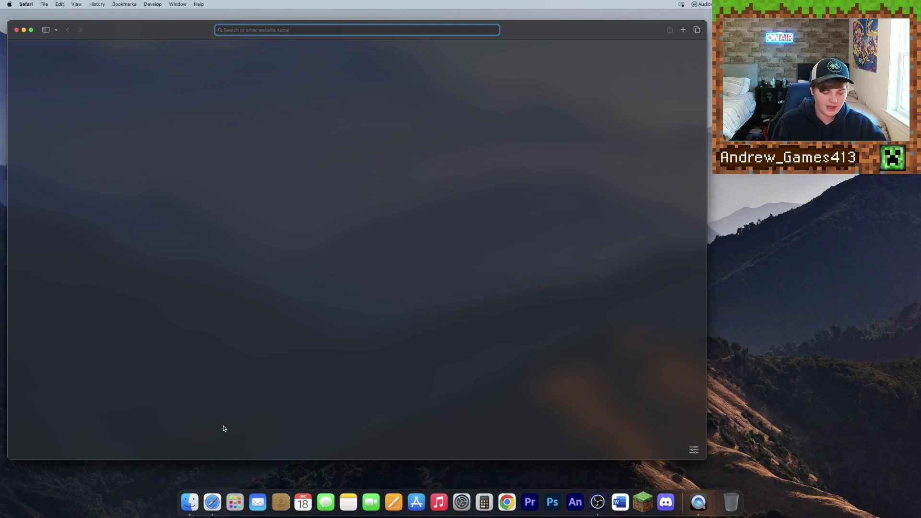
Search Google for 'Java Download' using Safari's address-bar suggestion
{"action": "type", "text": "Java d"}
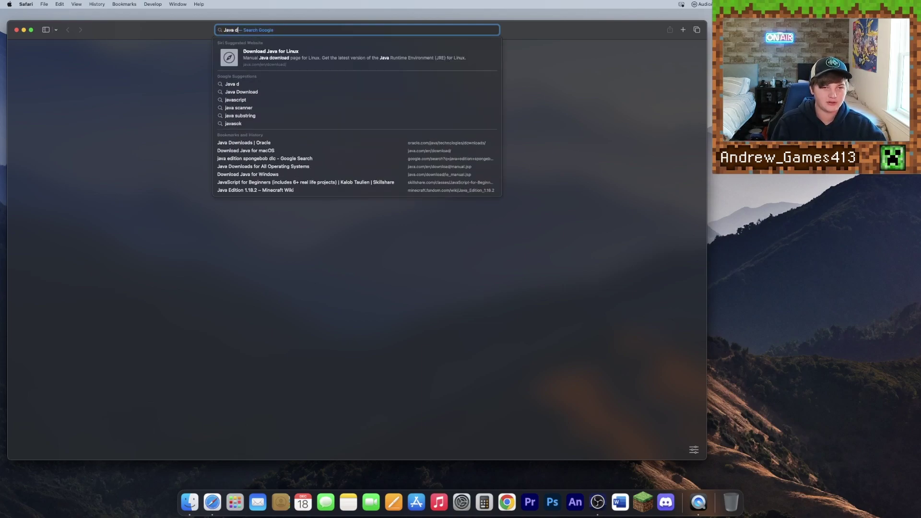
{"action": "key", "text": "Down"}
{"action": "key", "text": "Down"}
{"action": "key", "text": "Down"}
{"action": "key", "text": "Down"}
{"action": "key", "text": "Down"}
{"action": "key", "text": "Down"}
{"action": "key", "text": "Down"}
{"action": "key", "text": "Down"}
{"action": "key", "text": "Up"}
{"action": "key", "text": "Up"}
{"action": "key", "text": "Up"}
{"action": "key", "text": "Up"}
{"action": "key", "text": "Up"}
{"action": "key", "text": "Return"}
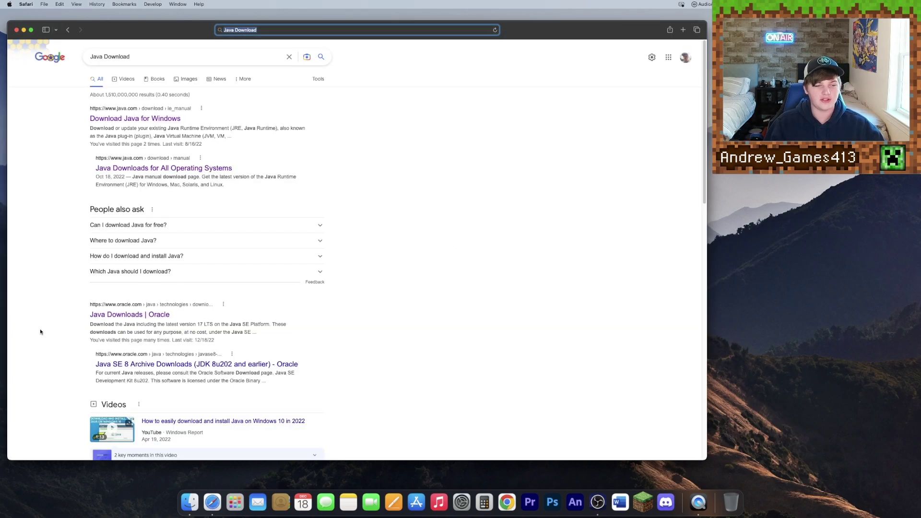
Open Oracle's Java Downloads page and show the JDK 19 macOS downloads
{"action": "left_click", "coordinate": [123, 315]}
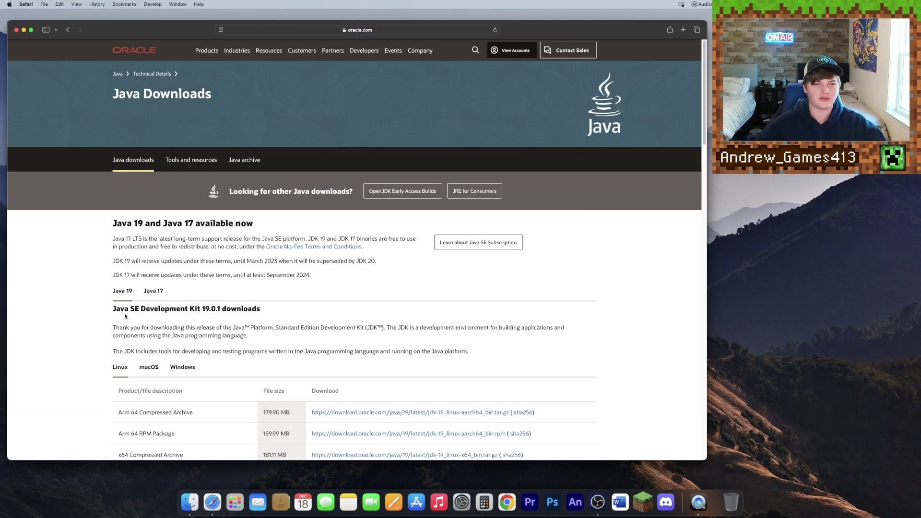
{"action": "scroll", "coordinate": [128, 310], "scroll_direction": "down", "scroll_amount": 2}
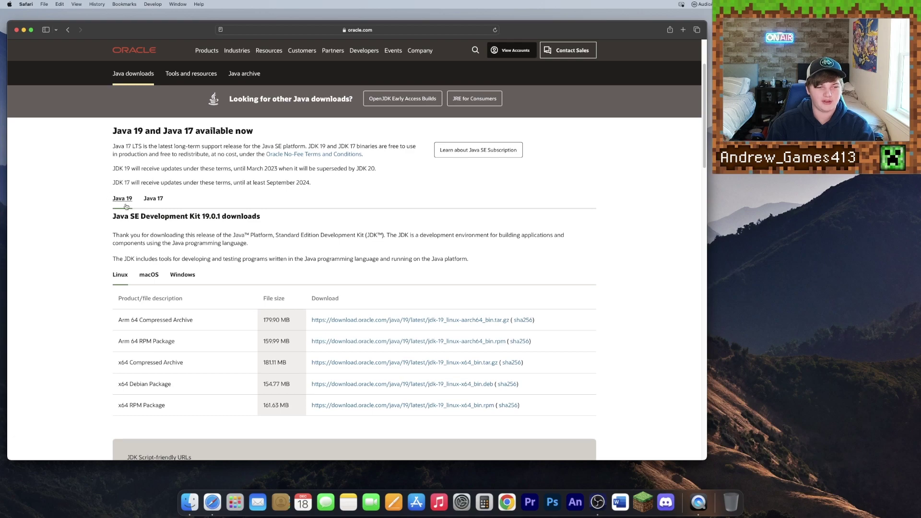
{"action": "scroll", "coordinate": [121, 201], "scroll_direction": "down", "scroll_amount": 1}
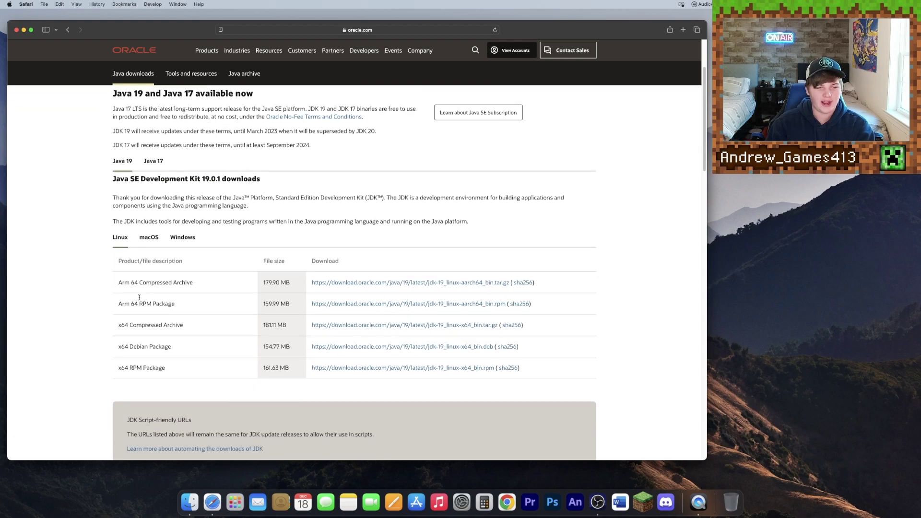
{"action": "left_click", "coordinate": [150, 237]}
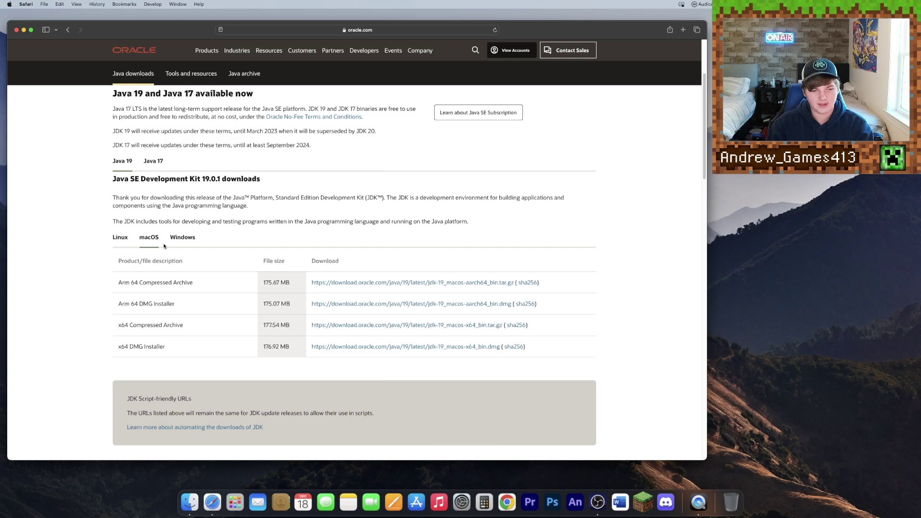
{"action": "left_click_drag", "start_coordinate": [115, 252], "coordinate": [187, 353]}
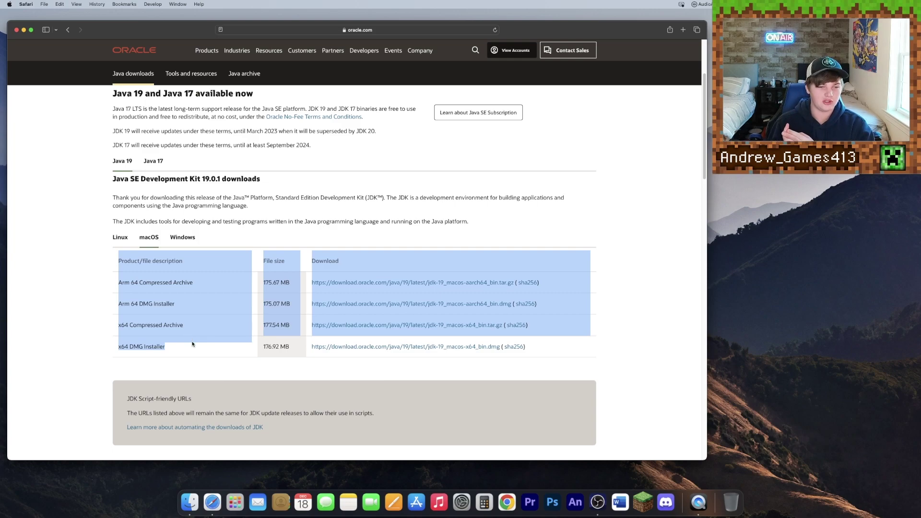
Download the Arm 64 DMG installer jdk-19_macos-aarch64_bin.dmg and check the Downloads list
{"action": "triple_click", "coordinate": [231, 261]}
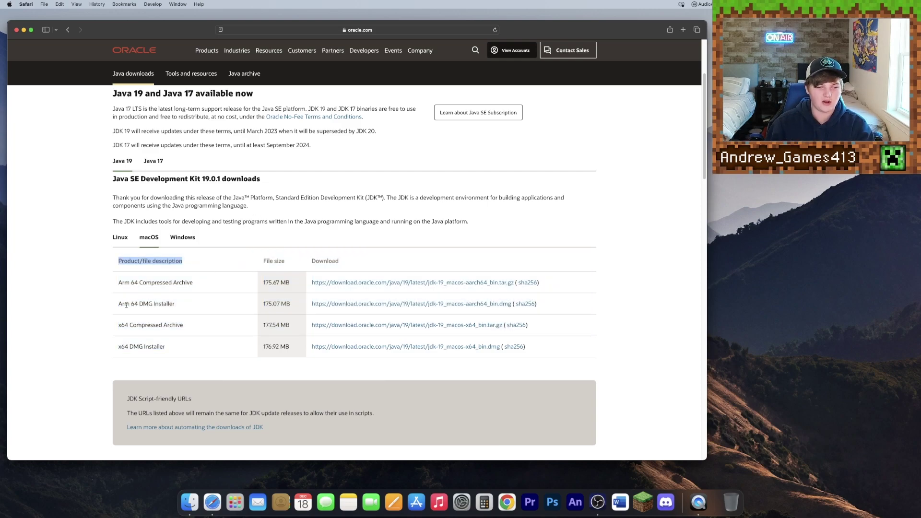
{"action": "left_click_drag", "start_coordinate": [118, 305], "coordinate": [172, 305]}
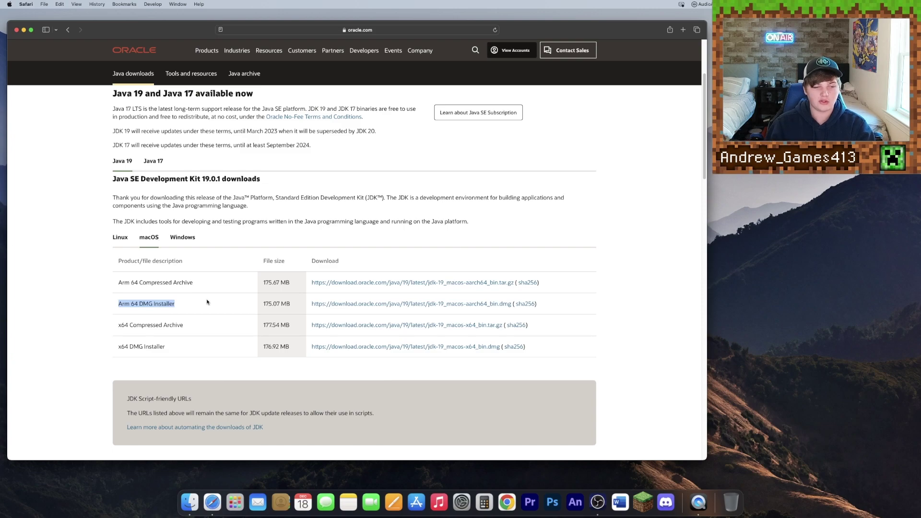
{"action": "left_click_drag", "start_coordinate": [175, 346], "coordinate": [195, 341]}
{"action": "left_click", "coordinate": [211, 352]}
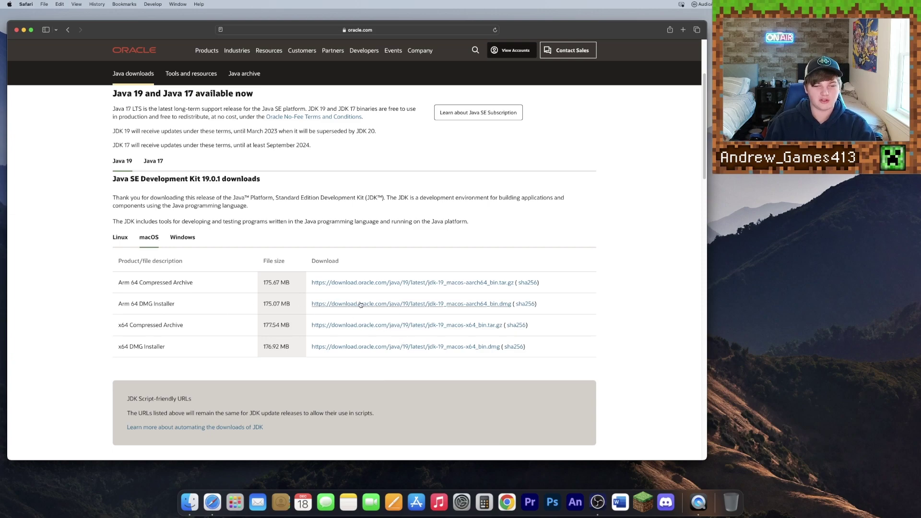
{"action": "left_click", "coordinate": [377, 305]}
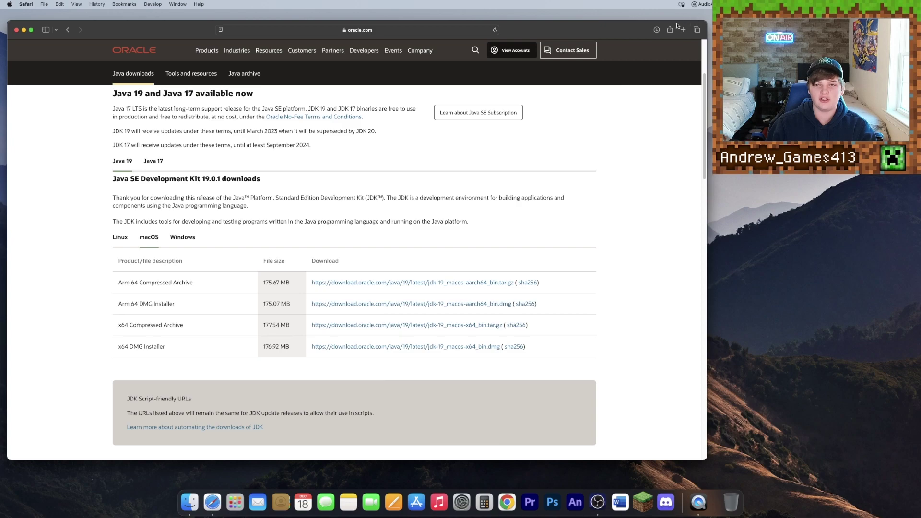
{"action": "left_click", "coordinate": [657, 31]}
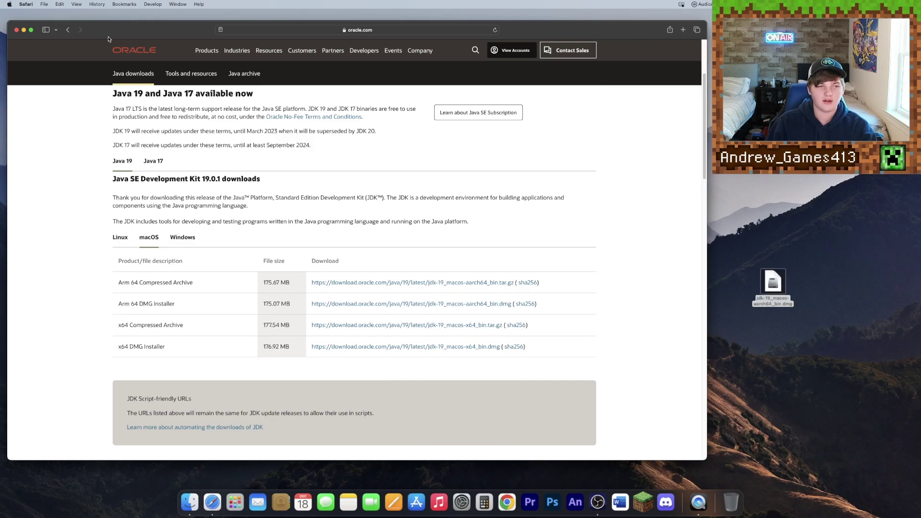
Move the JDK disk image to the desktop centre, mount it, and launch JDK 19.0.1.pkg
{"action": "left_click", "coordinate": [24, 29]}
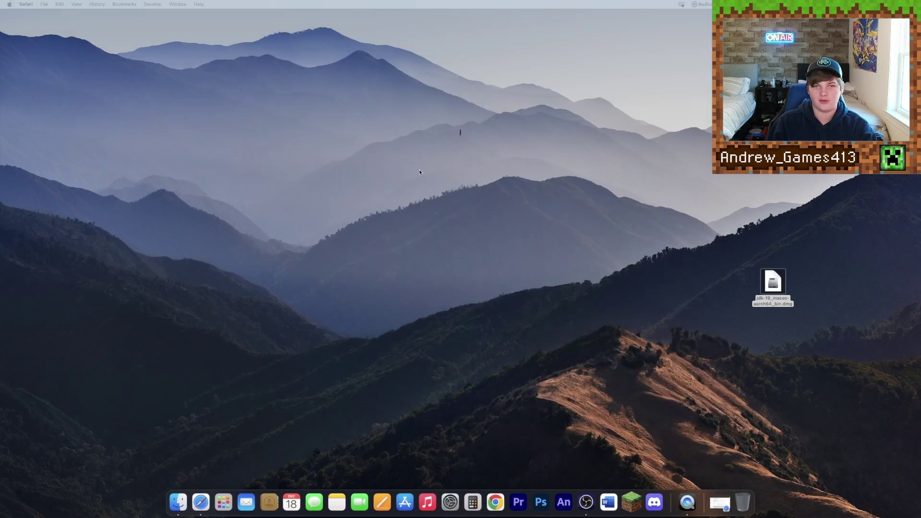
{"action": "left_click_drag", "start_coordinate": [773, 283], "coordinate": [475, 236]}
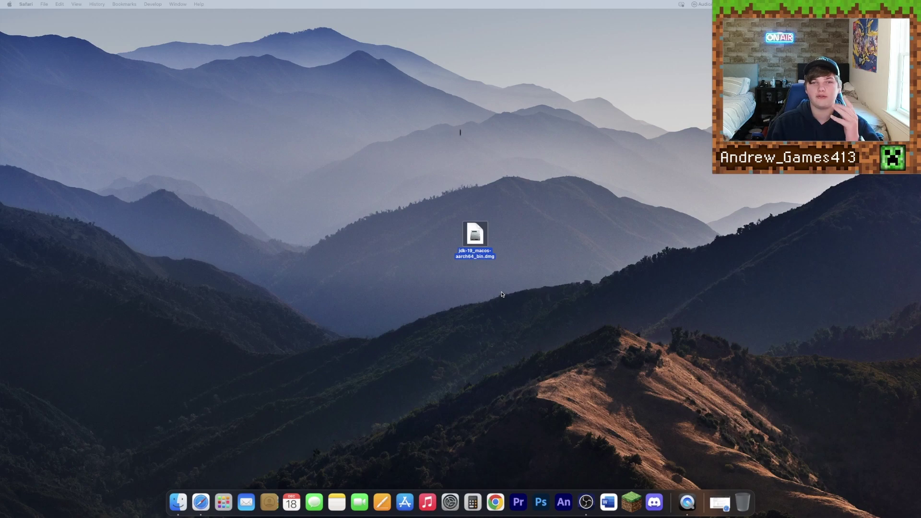
{"action": "left_click", "coordinate": [480, 236]}
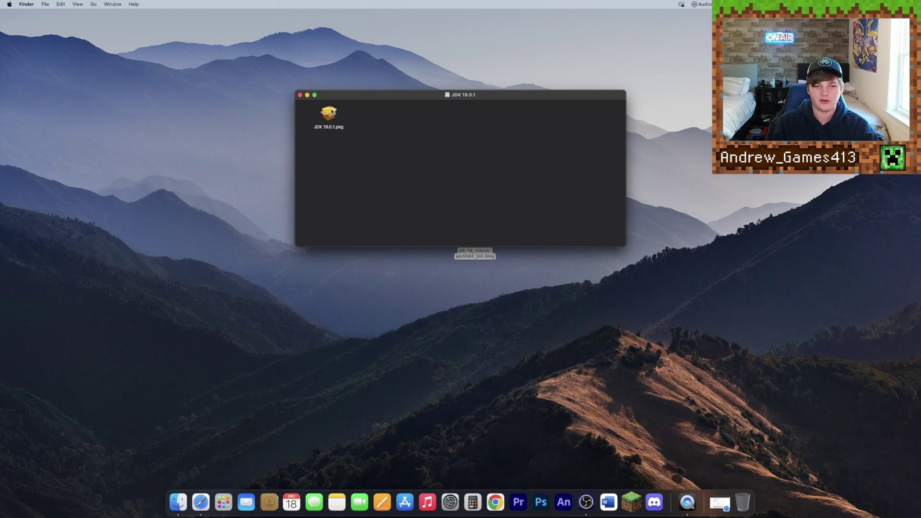
{"action": "double_click", "coordinate": [333, 111]}
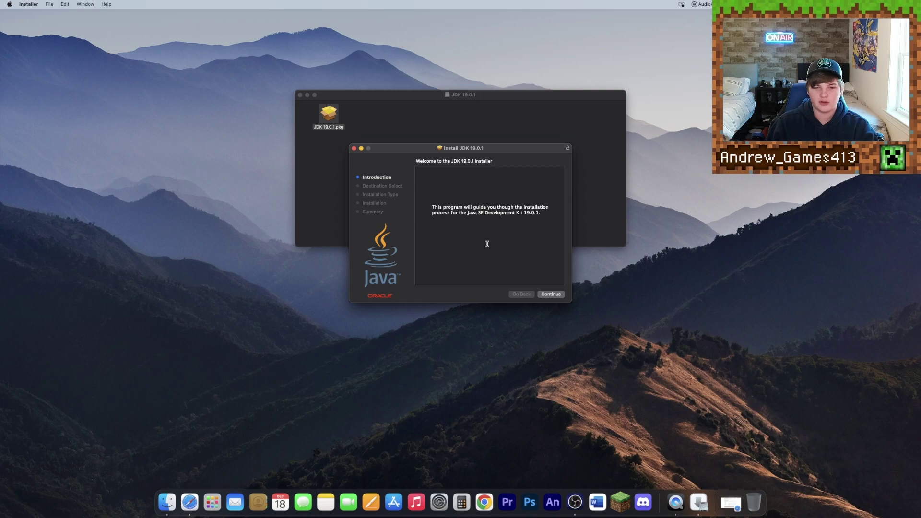
Continue through the JDK 19.0.1 installer and authorize the installation
{"action": "left_click", "coordinate": [546, 295]}
{"action": "left_click", "coordinate": [556, 295]}
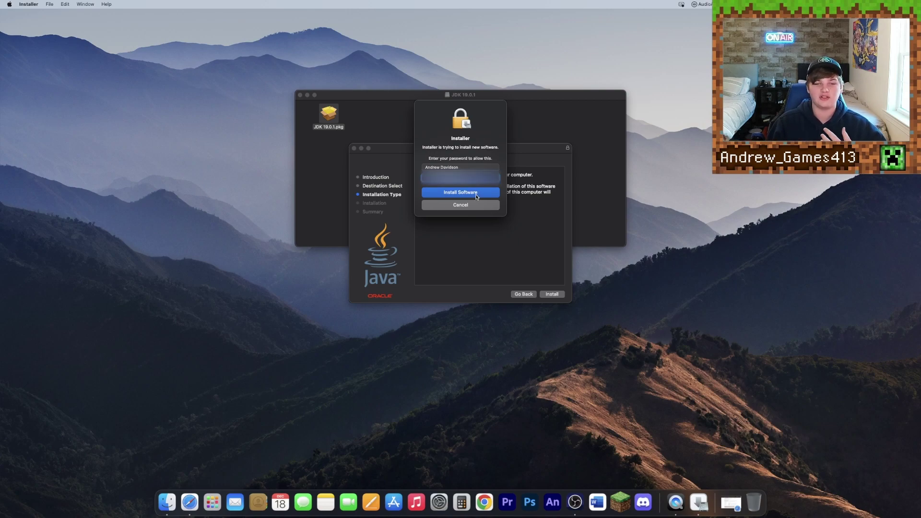
{"action": "left_click", "coordinate": [476, 197]}
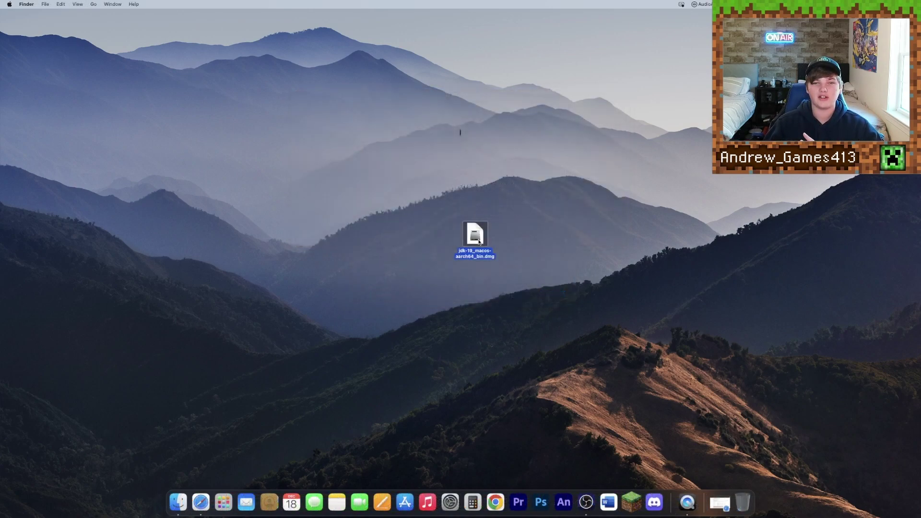
Trash the JDK disk image and open optifine.net in a new Safari tab
{"action": "left_click_drag", "start_coordinate": [478, 234], "coordinate": [743, 503]}
{"action": "left_click", "coordinate": [719, 503]}
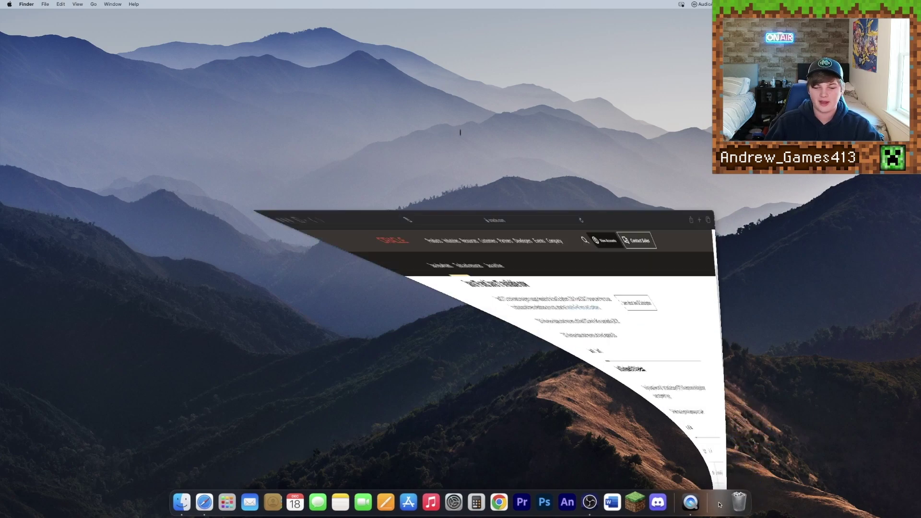
{"action": "left_click", "coordinate": [684, 30]}
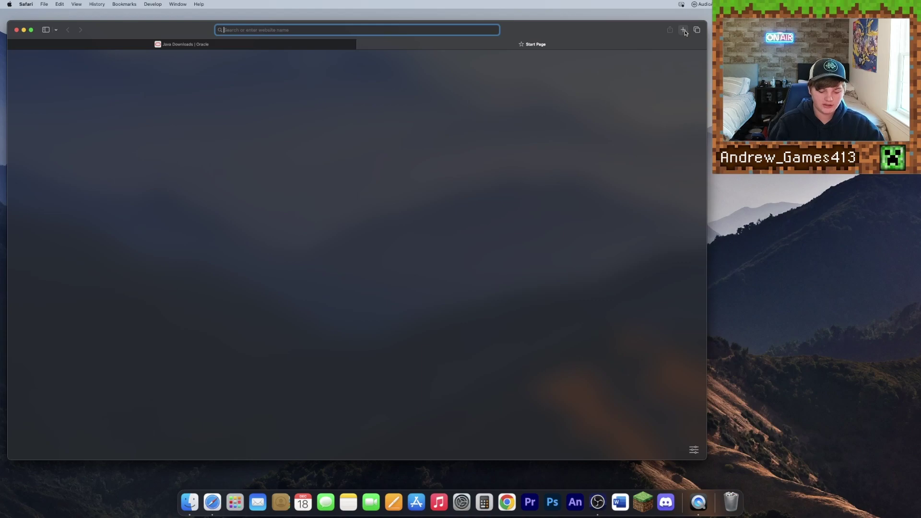
{"action": "type", "text": "optifine.net"}
{"action": "key", "text": "Return"}
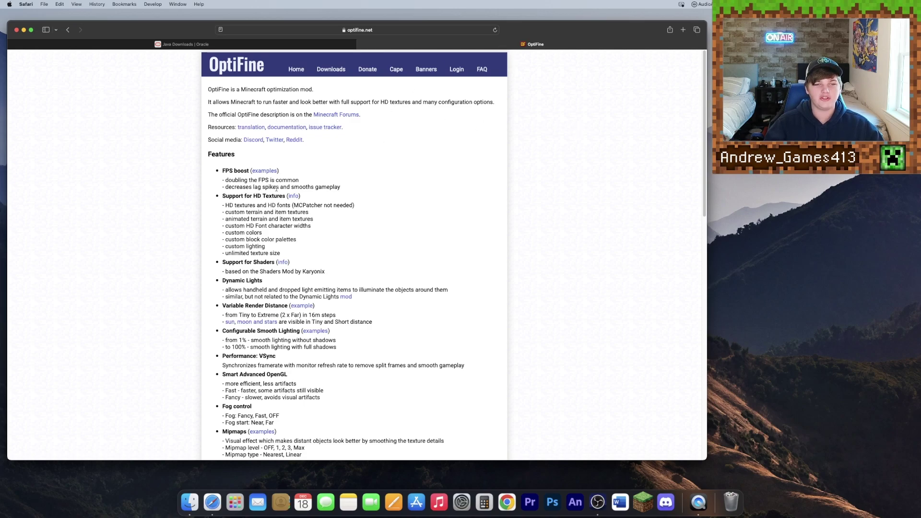
Download OptiFine 1.19.2 HD U H9 via its mirror link on the Downloads page
{"action": "left_click", "coordinate": [331, 68]}
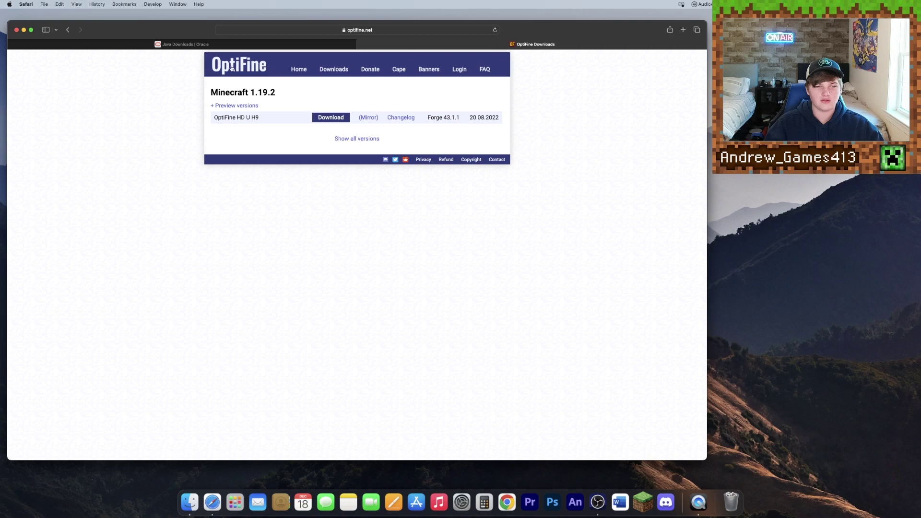
{"action": "left_click_drag", "start_coordinate": [210, 91], "coordinate": [278, 94]}
{"action": "left_click_drag", "start_coordinate": [307, 126], "coordinate": [436, 147]}
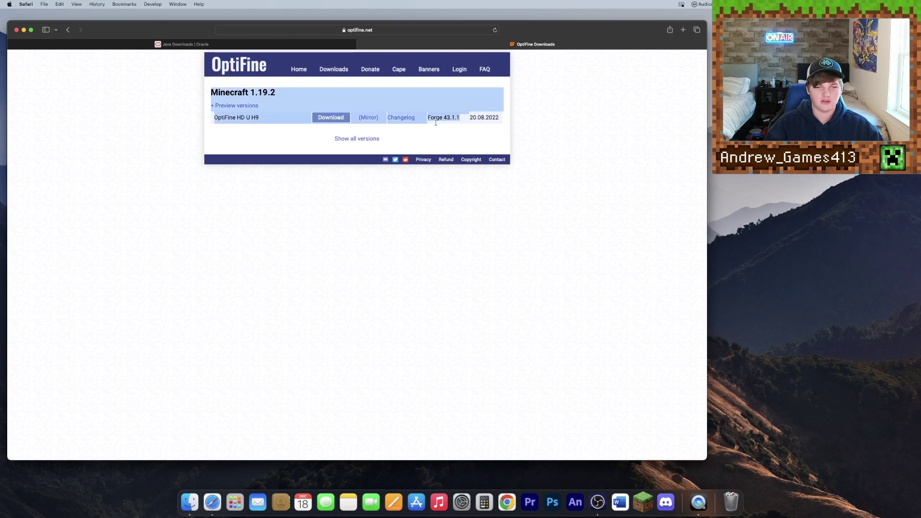
{"action": "left_click", "coordinate": [482, 146]}
{"action": "left_click", "coordinate": [368, 117]}
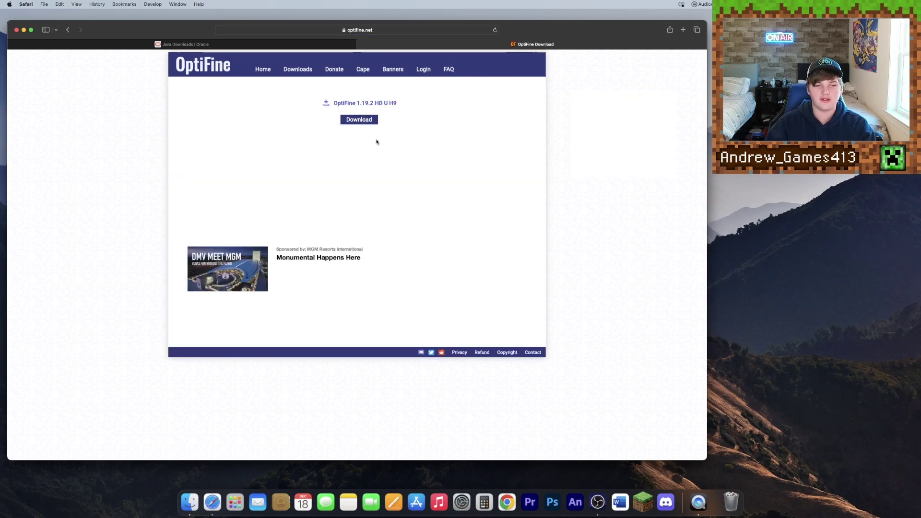
{"action": "left_click", "coordinate": [370, 120]}
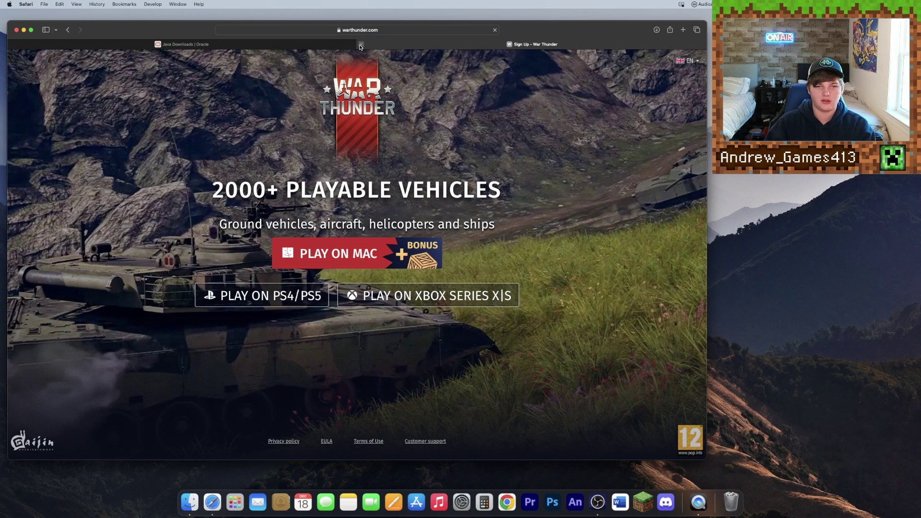
Close the ad tab, drag OptiFine_1.19.2_HD_U_H9.jar to the desktop, and close Safari
{"action": "left_click", "coordinate": [361, 44]}
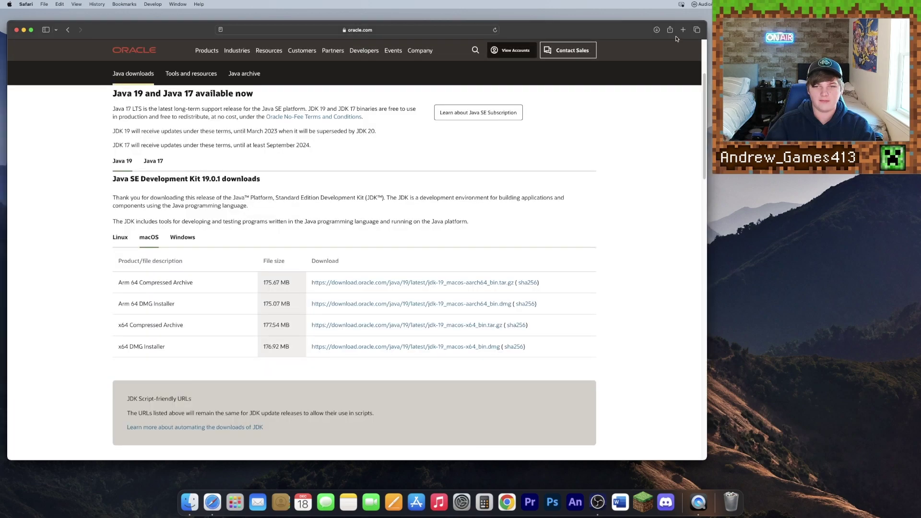
{"action": "left_click", "coordinate": [657, 30]}
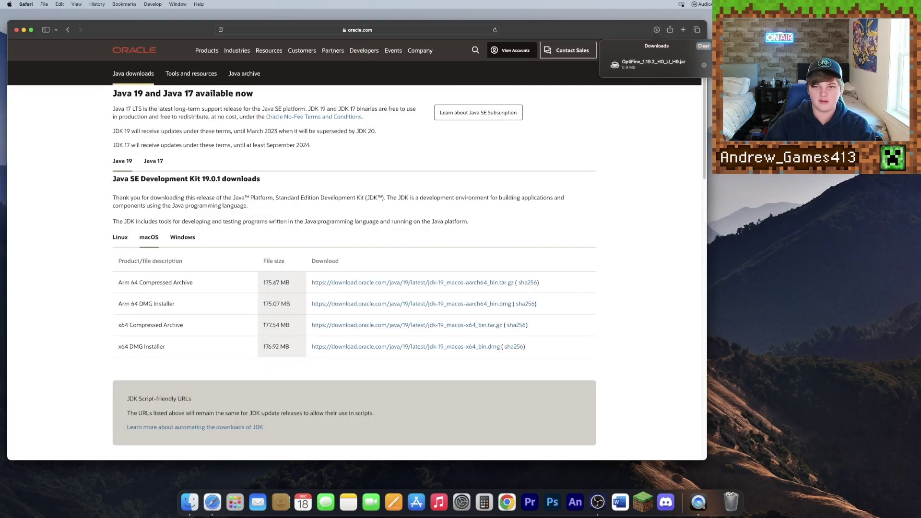
{"action": "left_click_drag", "start_coordinate": [778, 278], "coordinate": [508, 258]}
{"action": "left_click", "coordinate": [18, 30]}
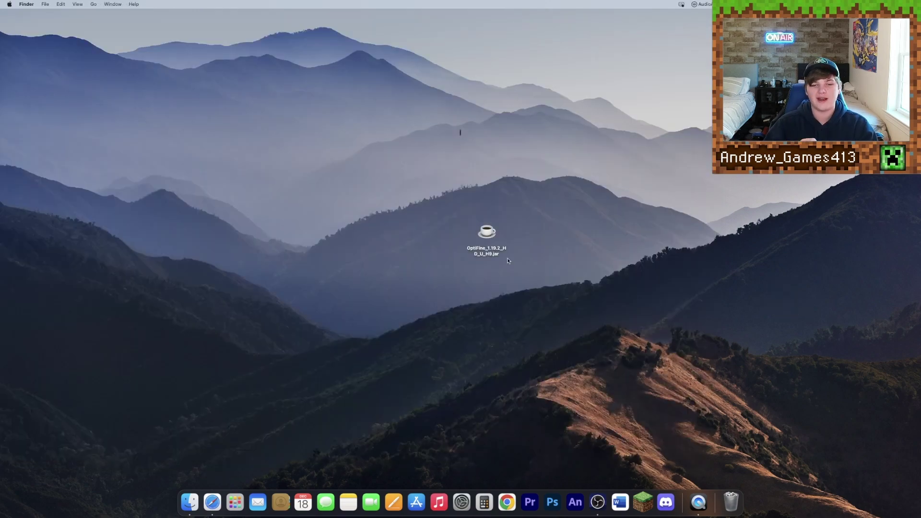
{"action": "left_click", "coordinate": [487, 231]}
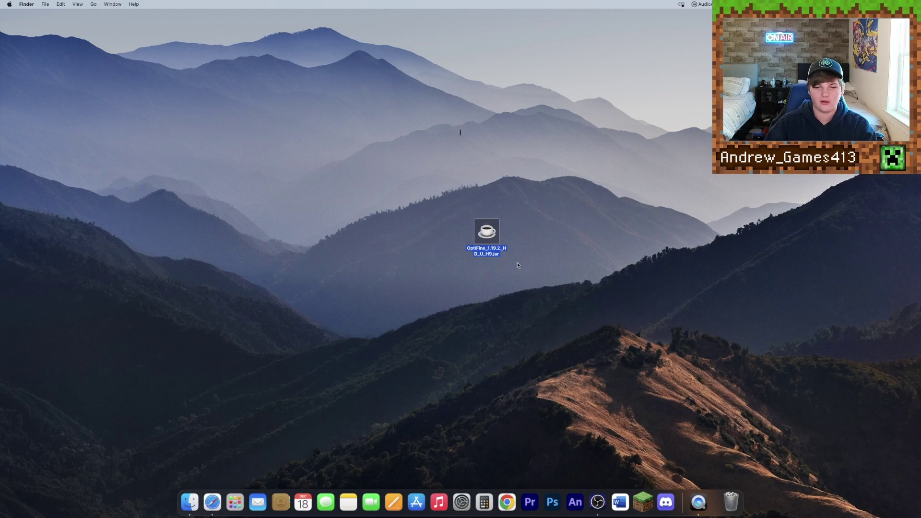
Open the OptiFine jar with JavaLauncher and approve the unverified-developer warning
{"action": "right_click", "coordinate": [482, 236]}
{"action": "mouse_move", "coordinate": [496, 248]}
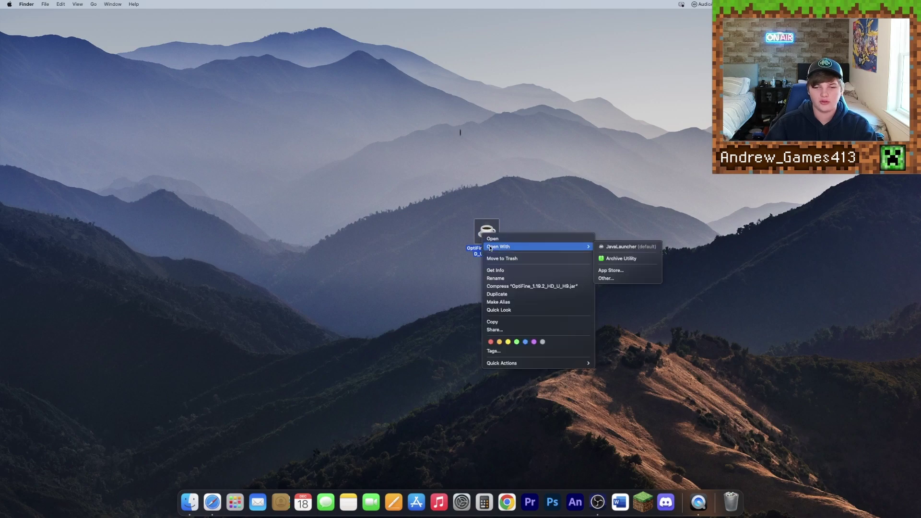
{"action": "left_click", "coordinate": [633, 247]}
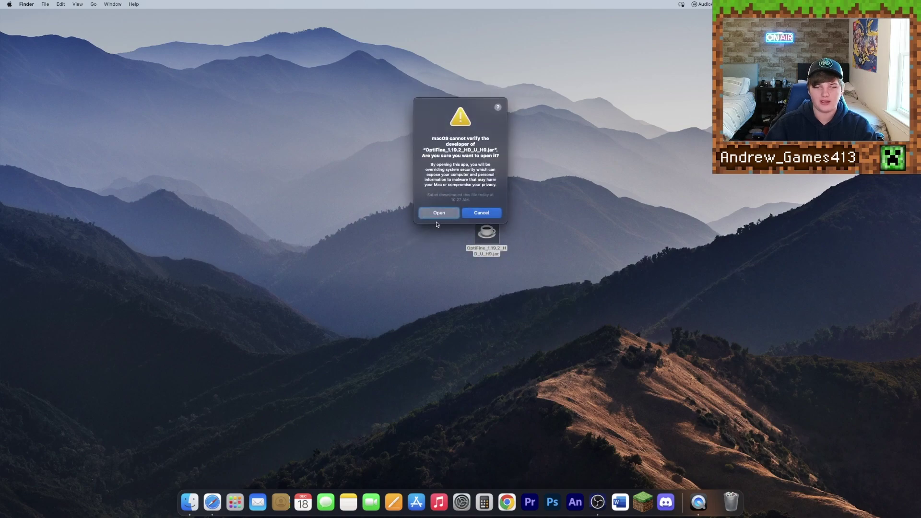
{"action": "left_click", "coordinate": [438, 214]}
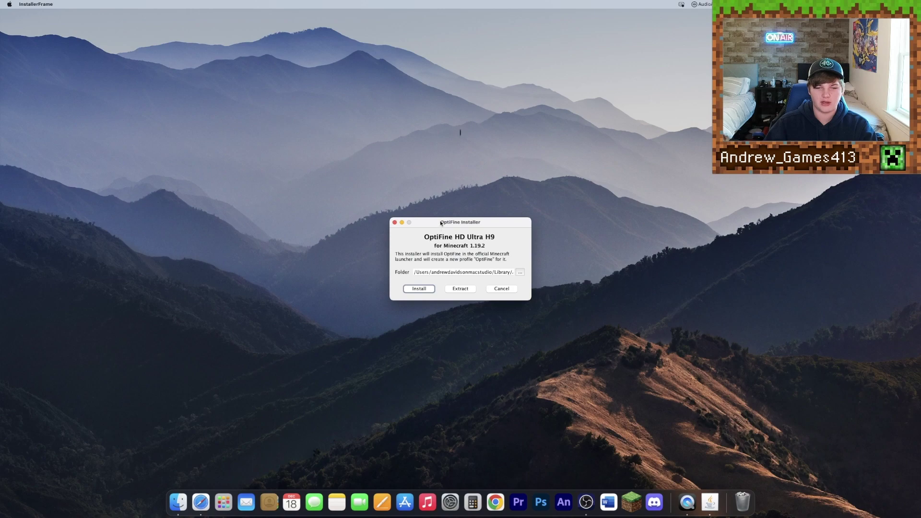
Install OptiFine HD Ultra H9 and dismiss the success message
{"action": "left_click_drag", "start_coordinate": [441, 223], "coordinate": [444, 217]}
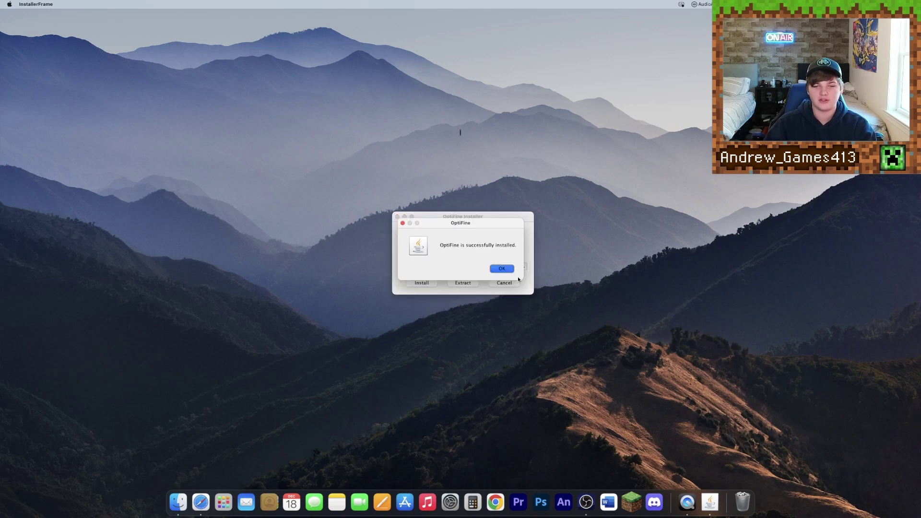
{"action": "left_click", "coordinate": [505, 271]}
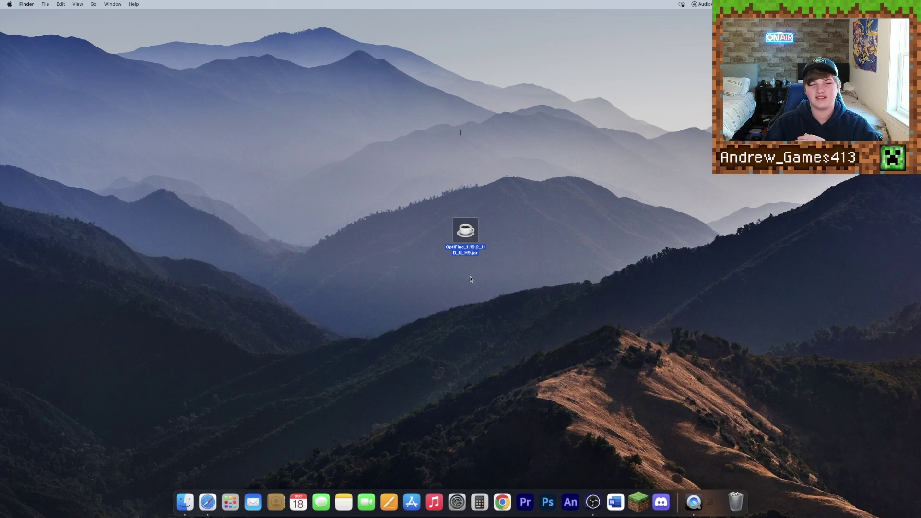
Go to Library > Application Support > minecraft > mods and delete all old mod jars
{"action": "left_click", "coordinate": [190, 502]}
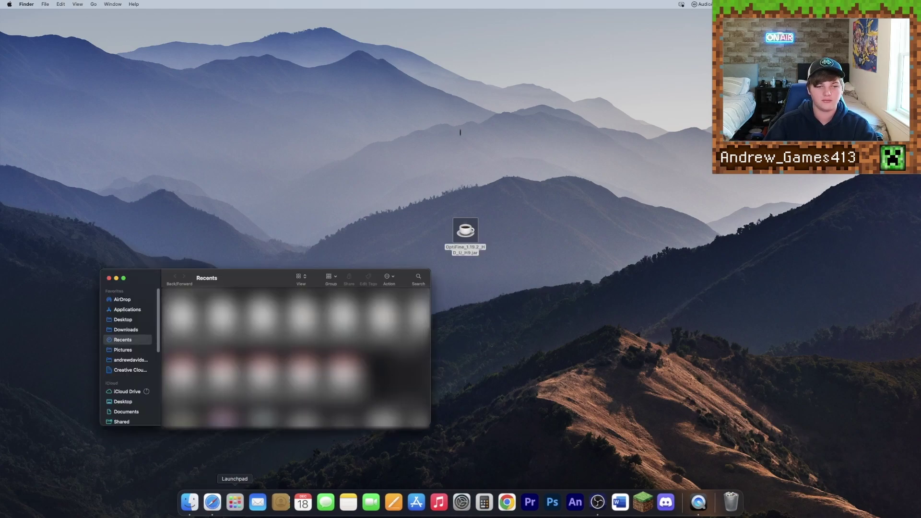
{"action": "left_click", "coordinate": [93, 3]}
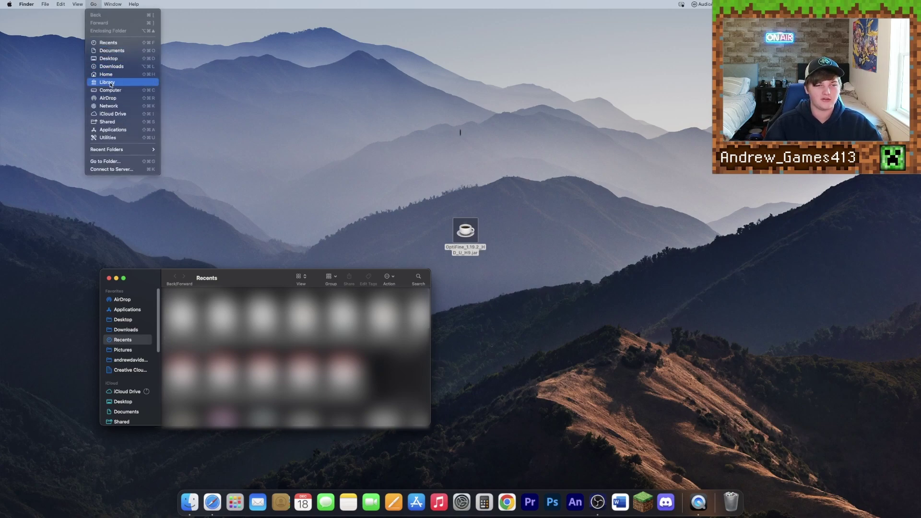
{"action": "left_click", "coordinate": [121, 85]}
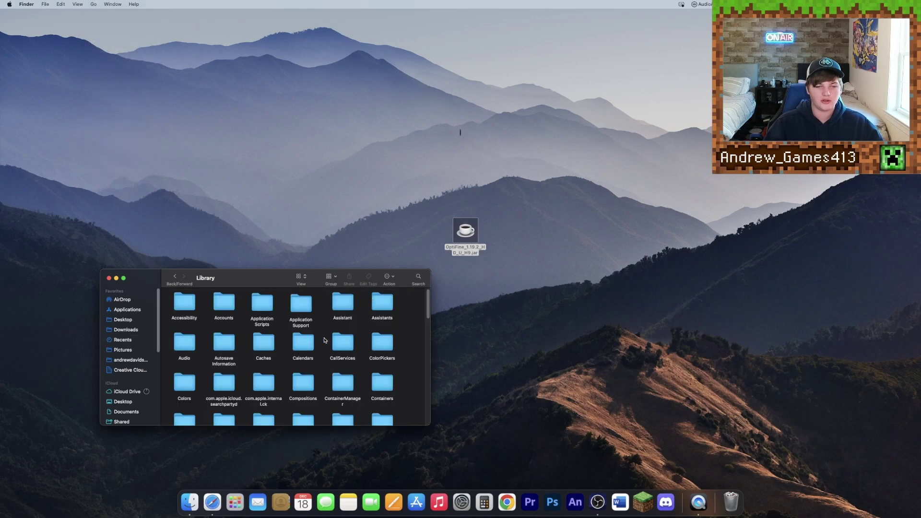
{"action": "double_click", "coordinate": [303, 305]}
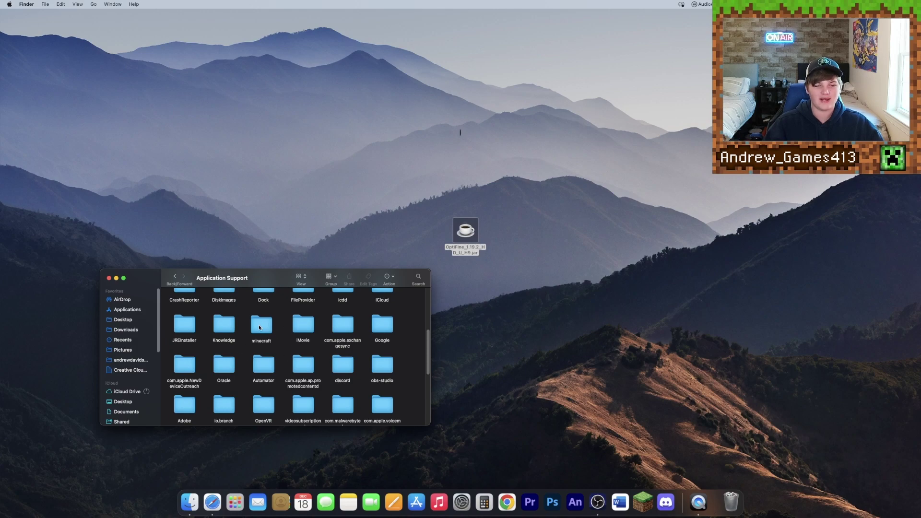
{"action": "double_click", "coordinate": [260, 325]}
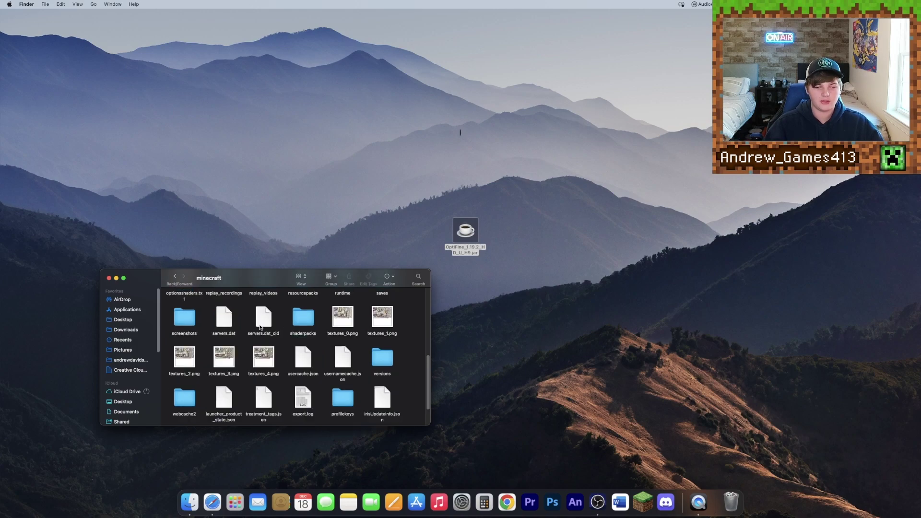
{"action": "scroll", "coordinate": [383, 380], "scroll_direction": "up", "scroll_amount": 5}
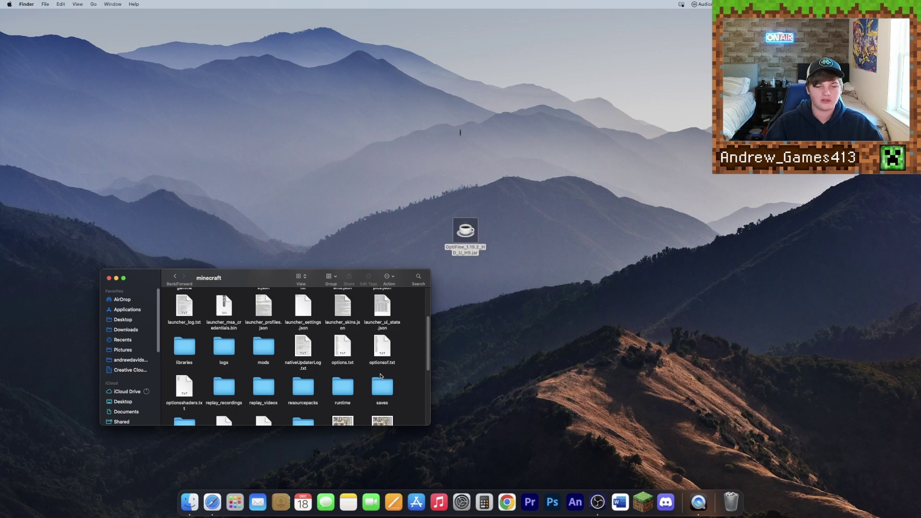
{"action": "double_click", "coordinate": [264, 362]}
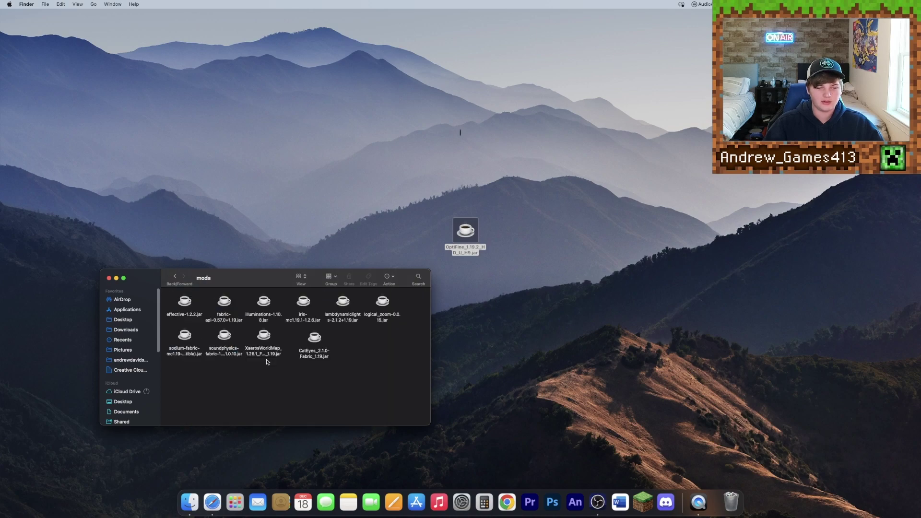
{"action": "left_click_drag", "start_coordinate": [365, 364], "coordinate": [183, 298]}
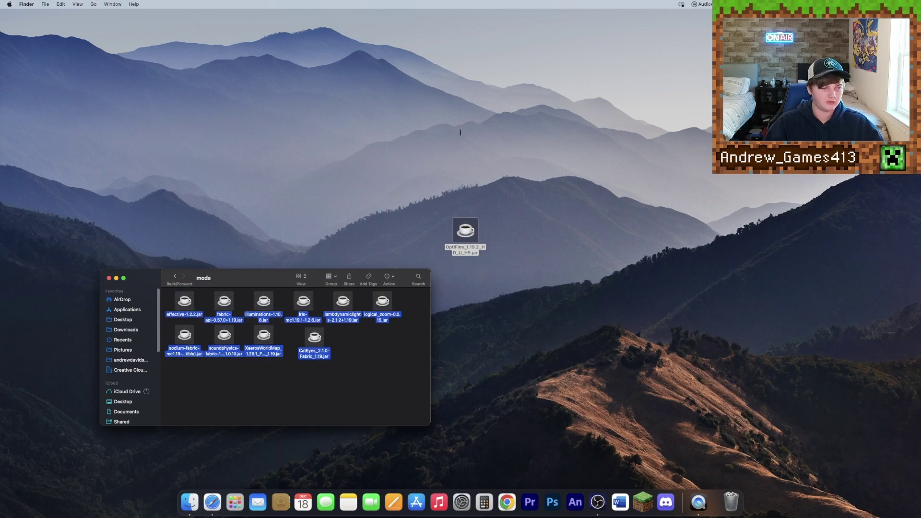
{"action": "key", "text": "super+BackSpace"}
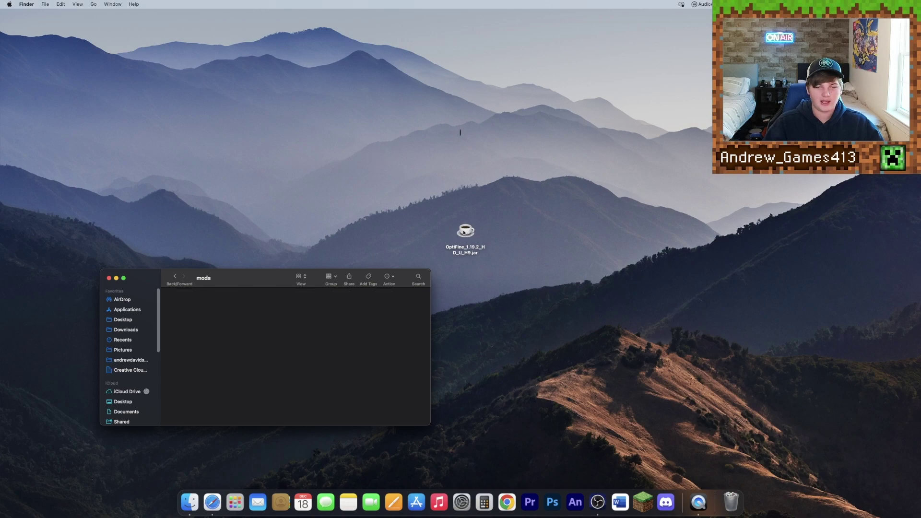
Move the old mods folder from the minecraft folder to the Trash
{"action": "left_click_drag", "start_coordinate": [463, 232], "coordinate": [270, 205]}
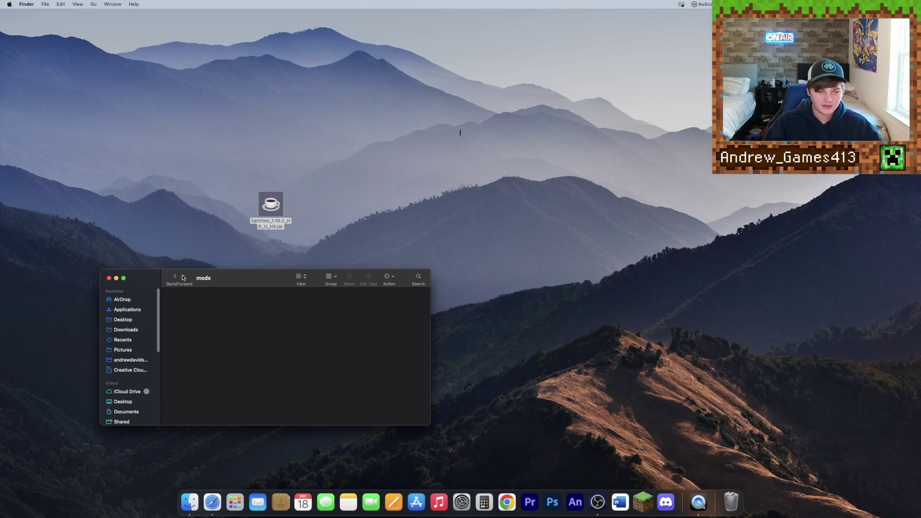
{"action": "left_click", "coordinate": [175, 277]}
{"action": "left_click_drag", "start_coordinate": [264, 360], "coordinate": [730, 502]}
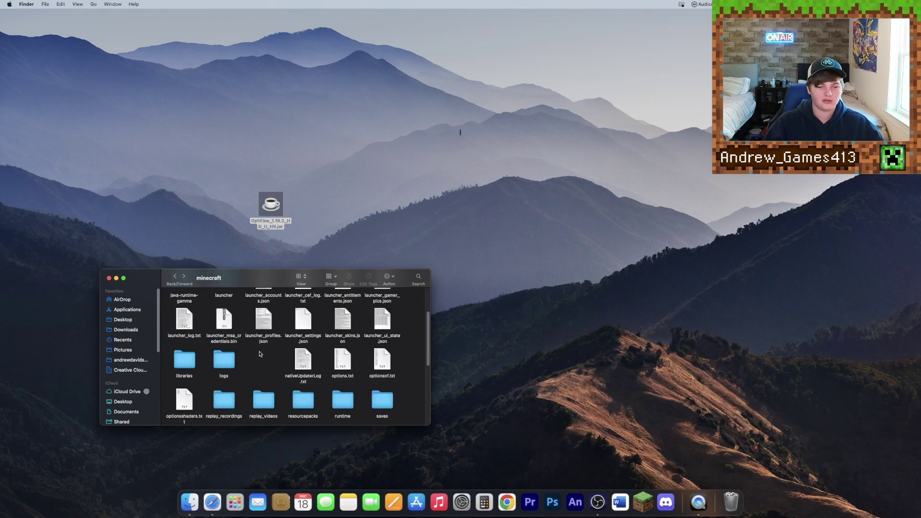
Create a new 'mods' folder, move the OptiFine jar into it, and close the window
{"action": "right_click", "coordinate": [259, 362]}
{"action": "left_click", "coordinate": [271, 368]}
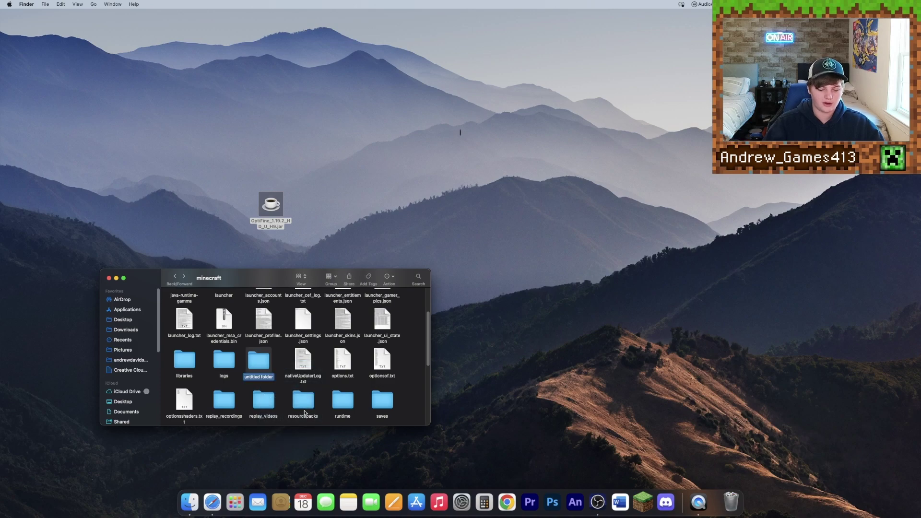
{"action": "type", "text": "mods"}
{"action": "key", "text": "Return"}
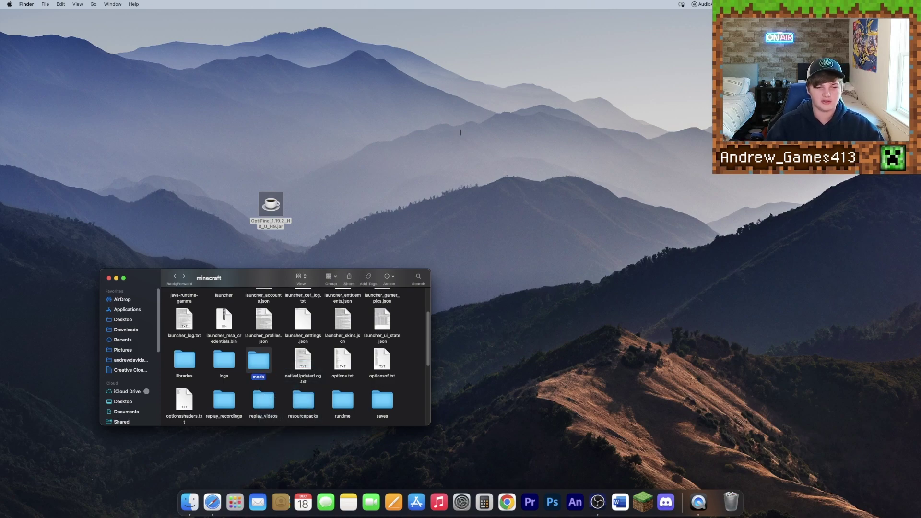
{"action": "left_click_drag", "start_coordinate": [271, 204], "coordinate": [258, 363]}
{"action": "left_click", "coordinate": [483, 189]}
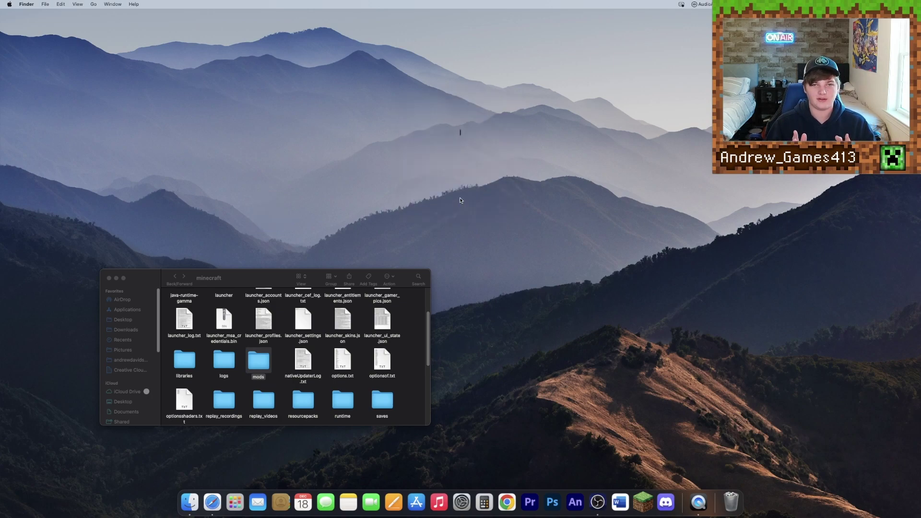
{"action": "key", "text": "super+w"}
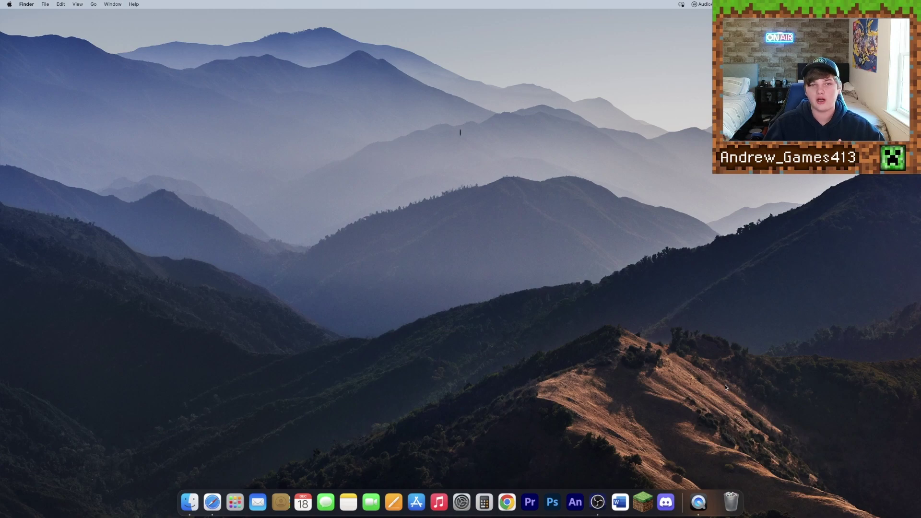
In Minecraft Launcher, create a new installation using release 1.19.2-OptiFine_HD_U_H9
{"action": "left_click", "coordinate": [639, 512]}
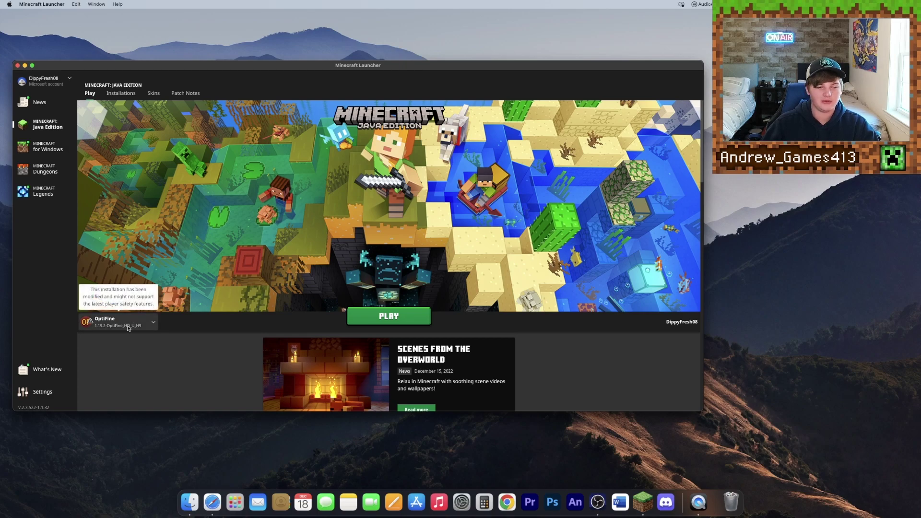
{"action": "left_click", "coordinate": [122, 96]}
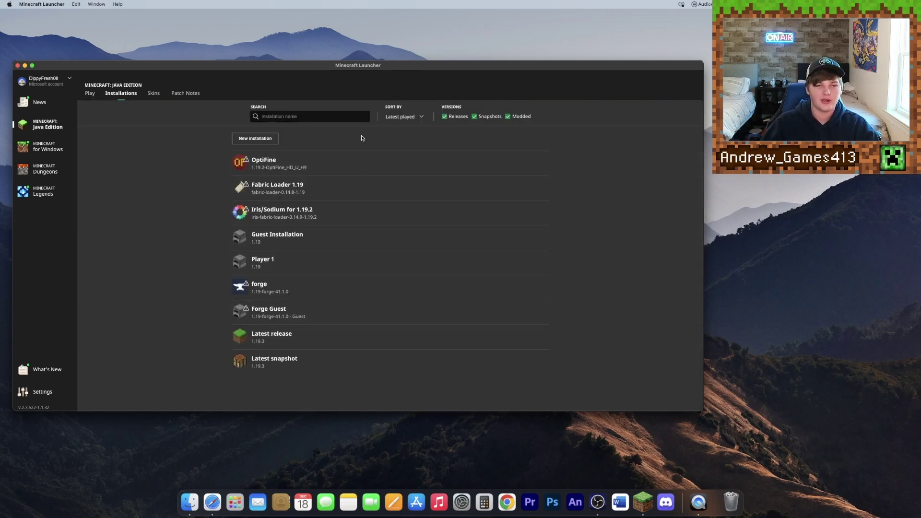
{"action": "left_click", "coordinate": [256, 138]}
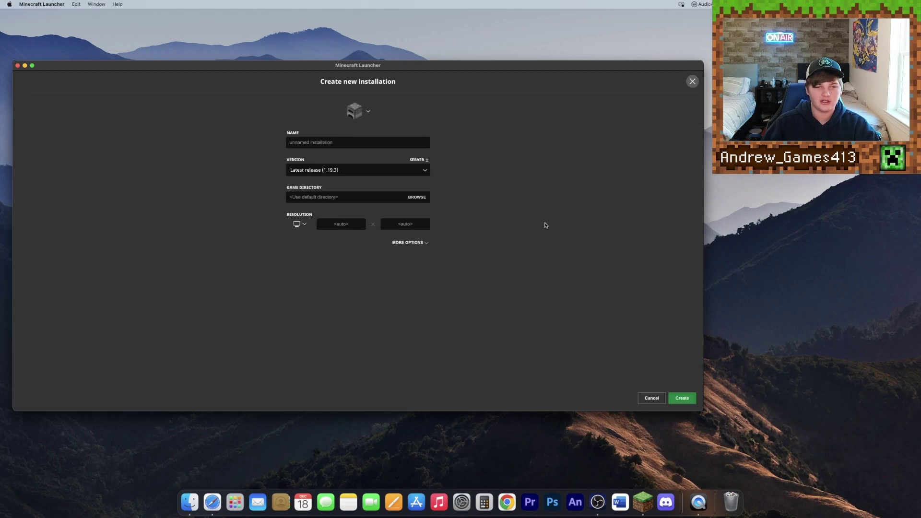
{"action": "left_click", "coordinate": [414, 173]}
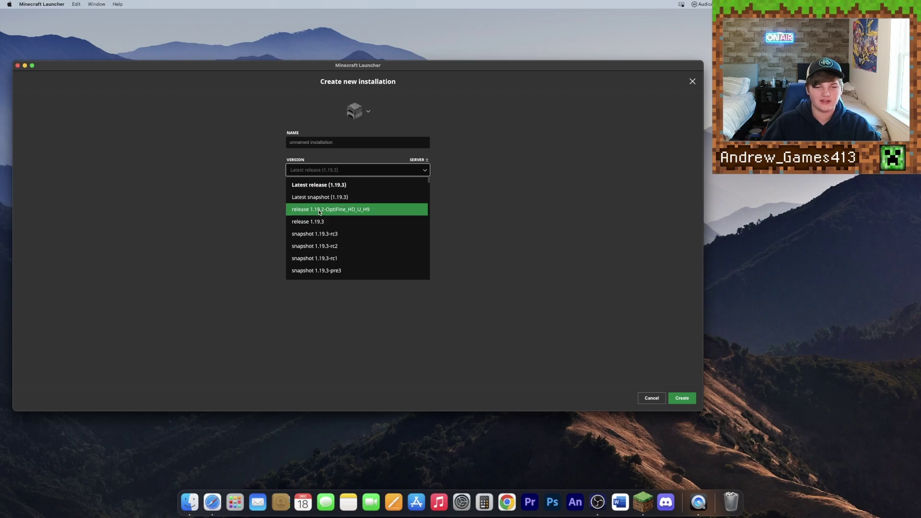
{"action": "left_click", "coordinate": [373, 213]}
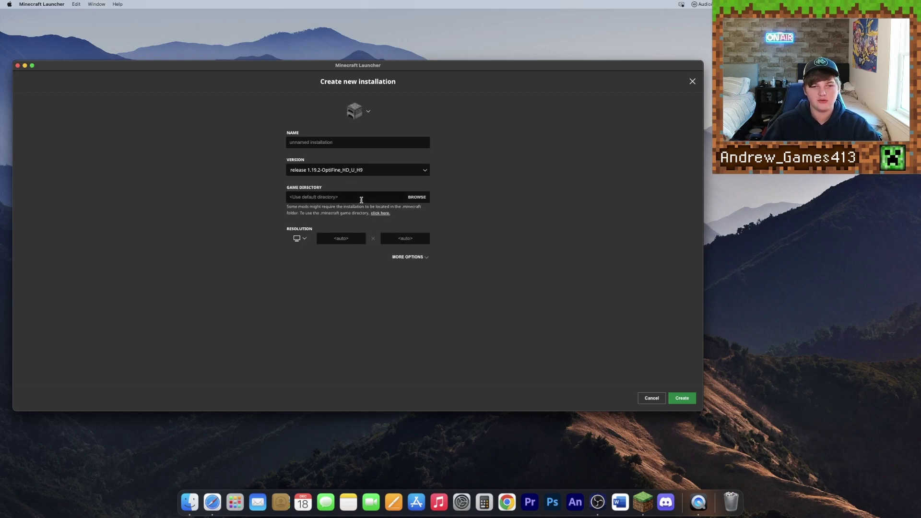
Confirm creation of the new 1.19.2-OptiFine_HD_U_H9 installation
{"action": "left_click", "coordinate": [682, 398]}
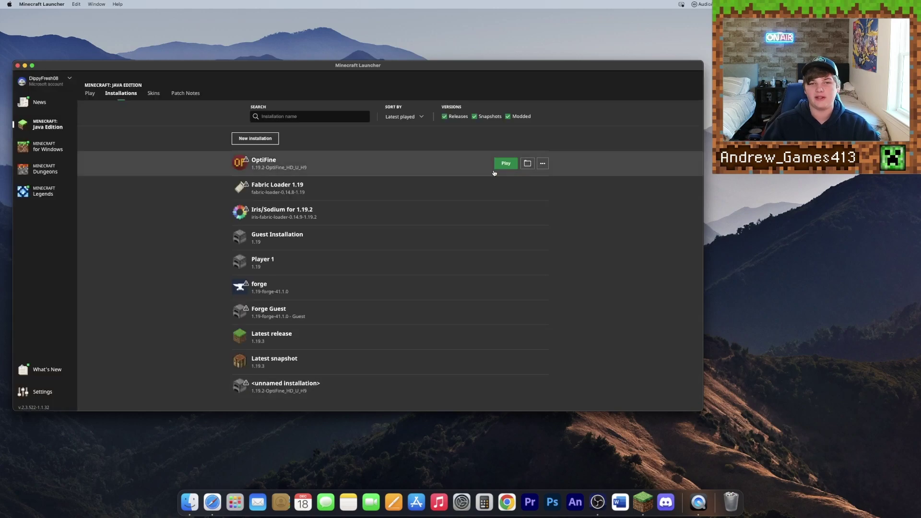
{"action": "left_click", "coordinate": [506, 163]}
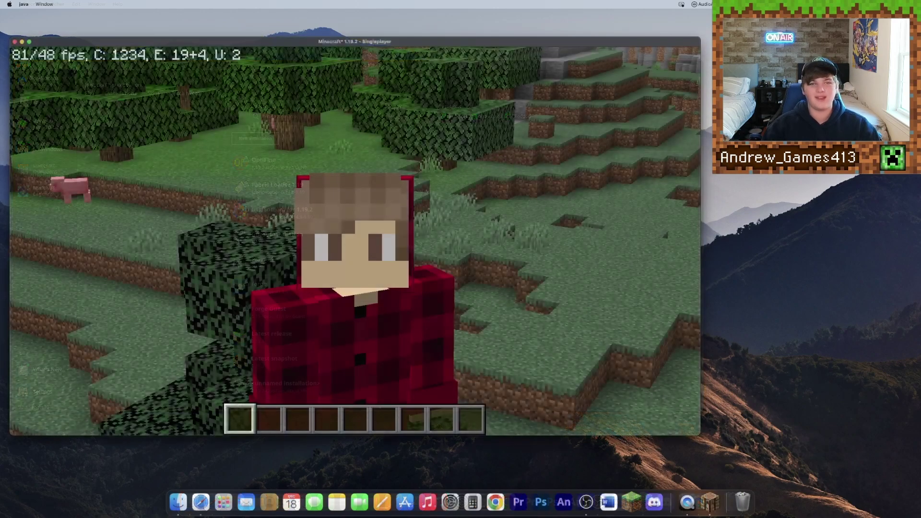